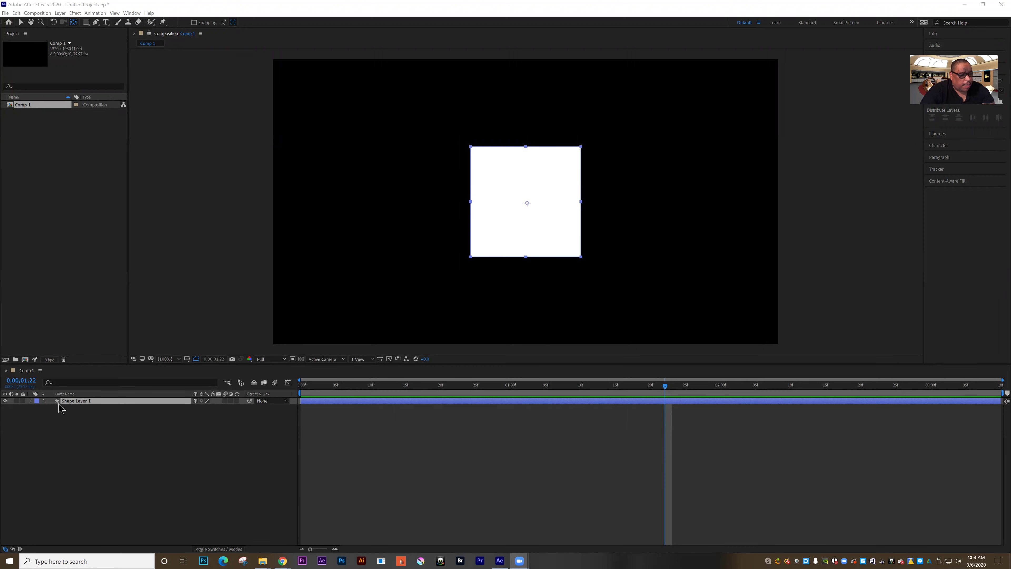
Expand Shape Layer 1's Transform, clear the old Opacity keyframes, and park the playhead at 1 second
left_click(31, 401)
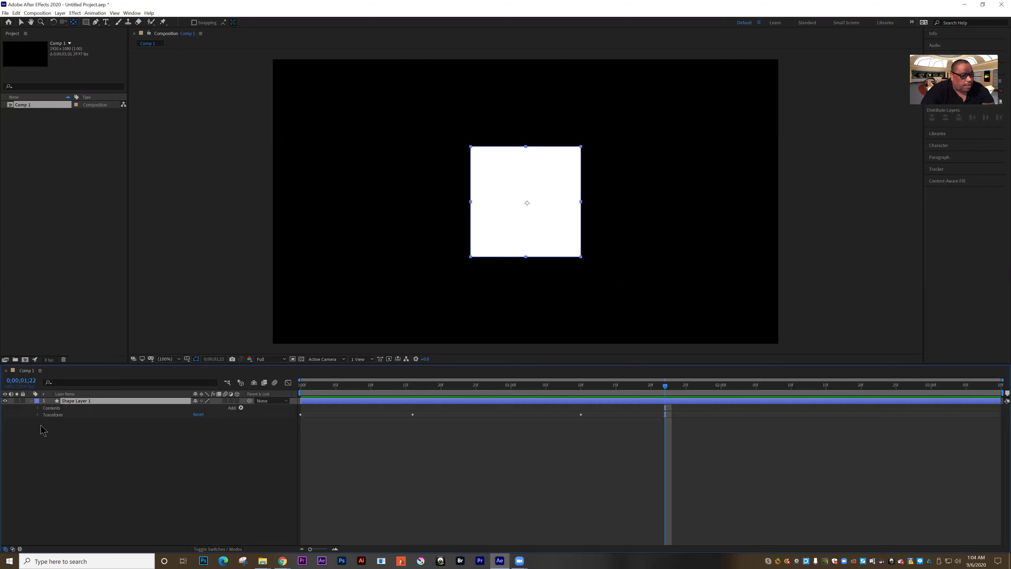
left_click(38, 415)
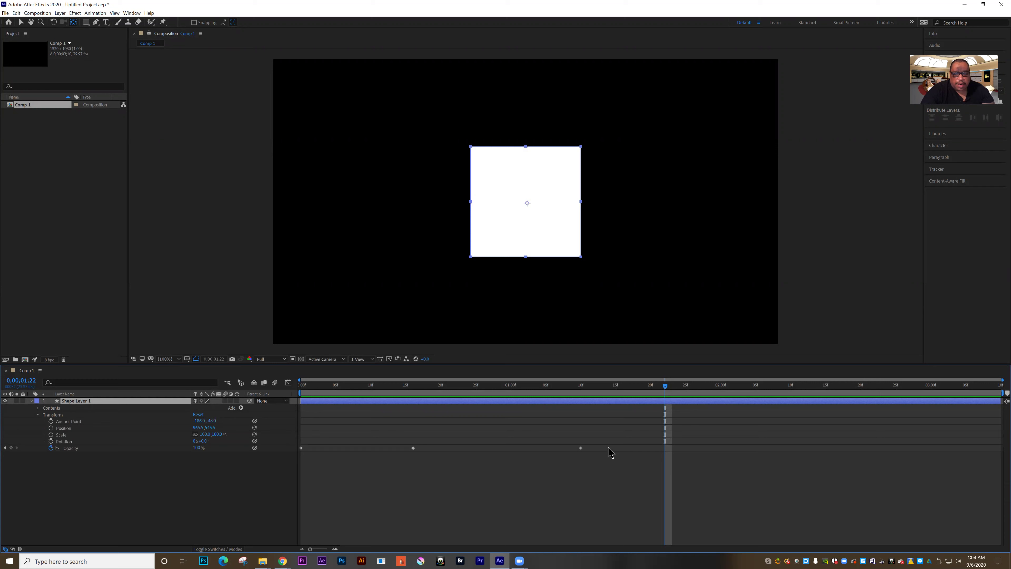
left_click_drag(608, 447, 297, 463)
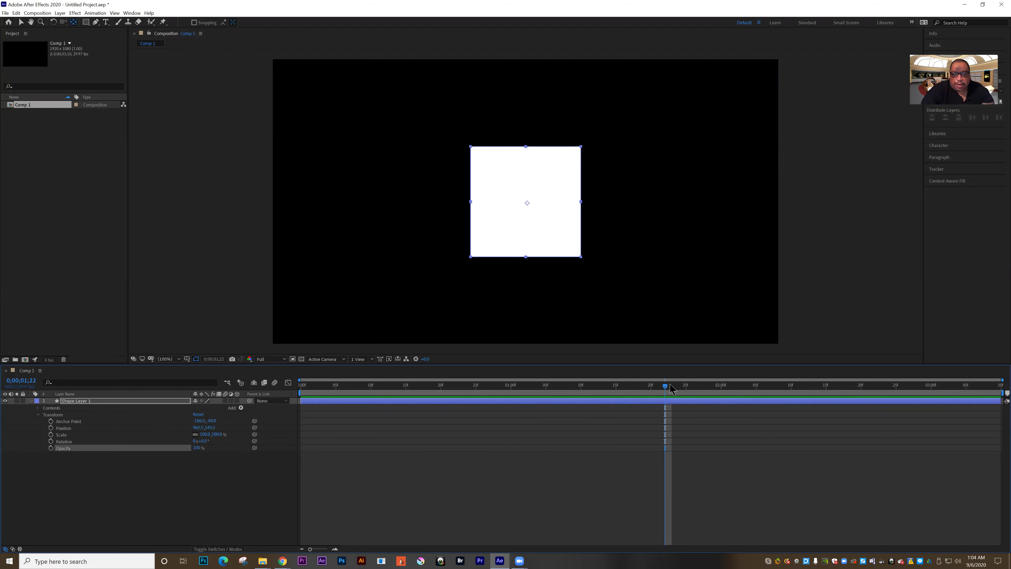
left_click_drag(667, 389, 512, 403)
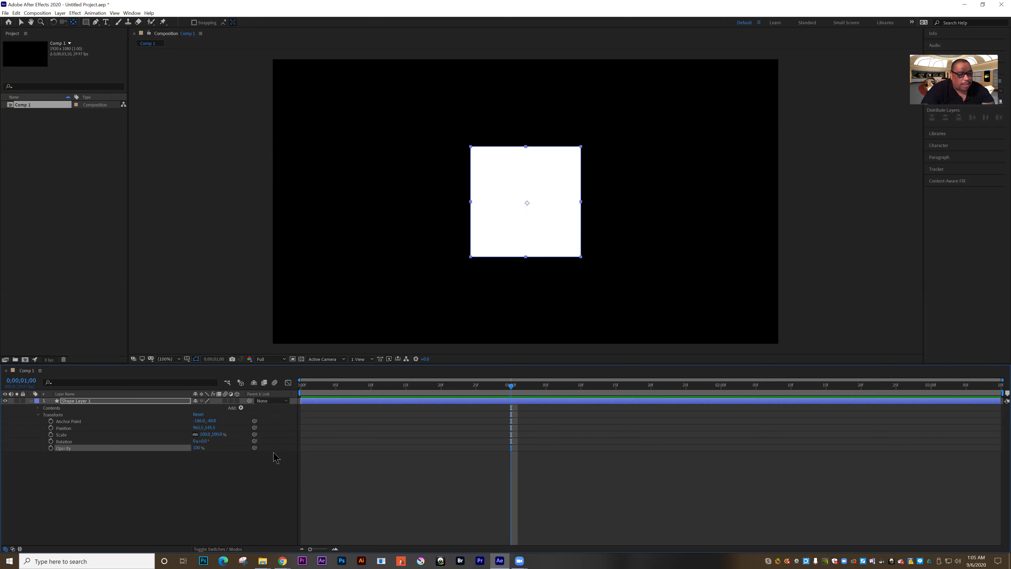
Turn on Position keyframing at one second, zoom the viewer to 50%, and test-drag the square
left_click(51, 428)
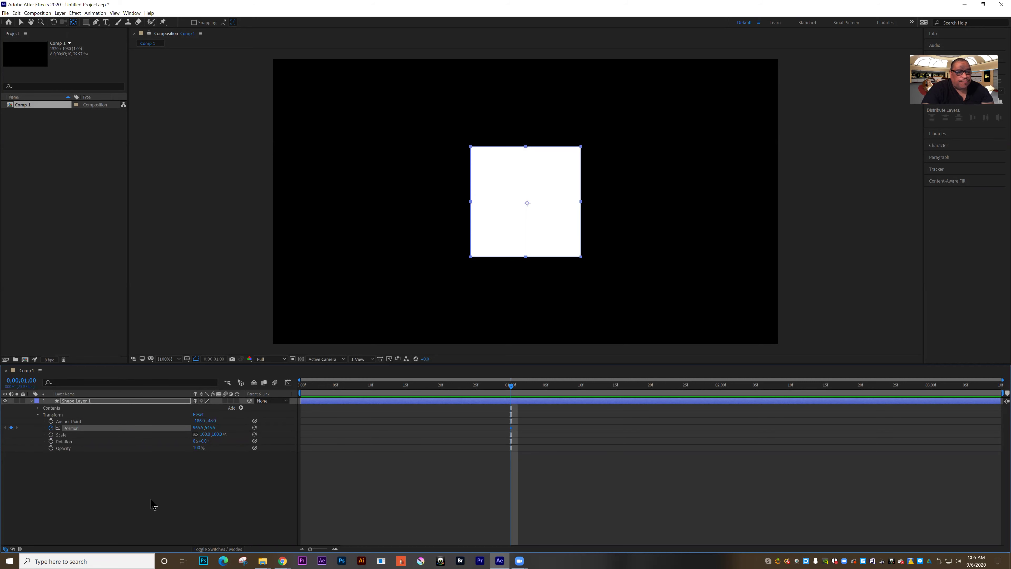
left_click(179, 361)
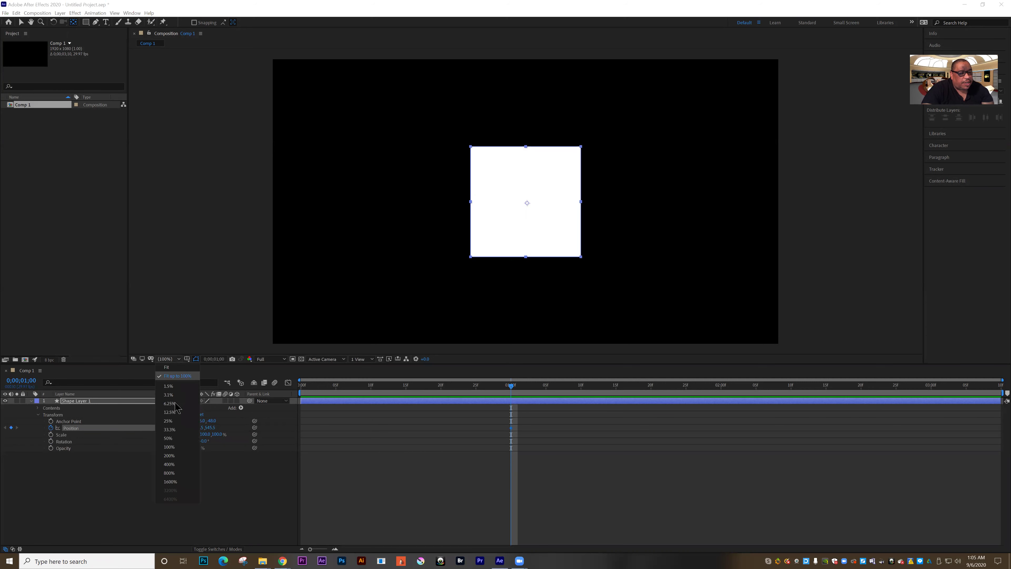
left_click(169, 439)
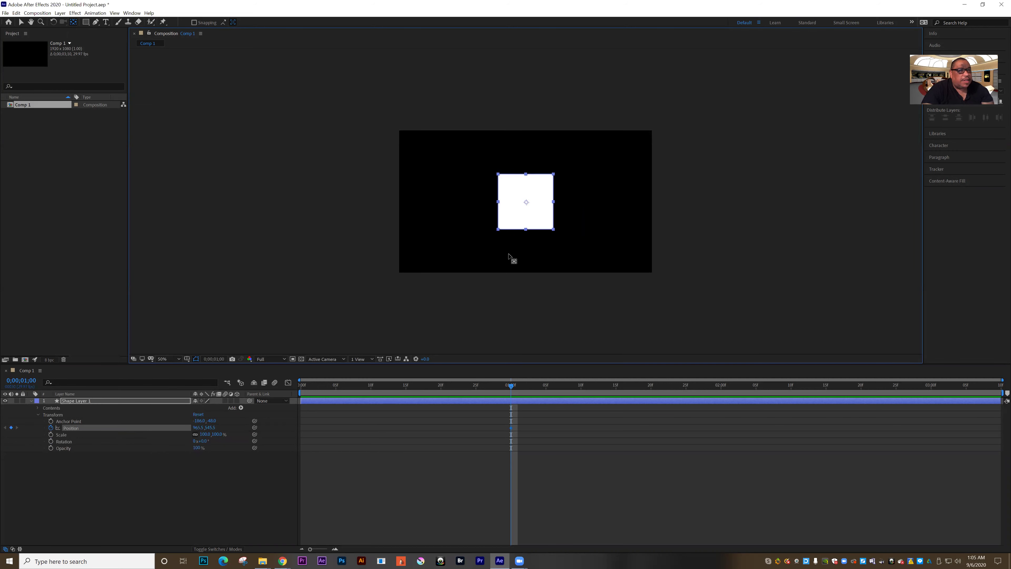
left_click(22, 22)
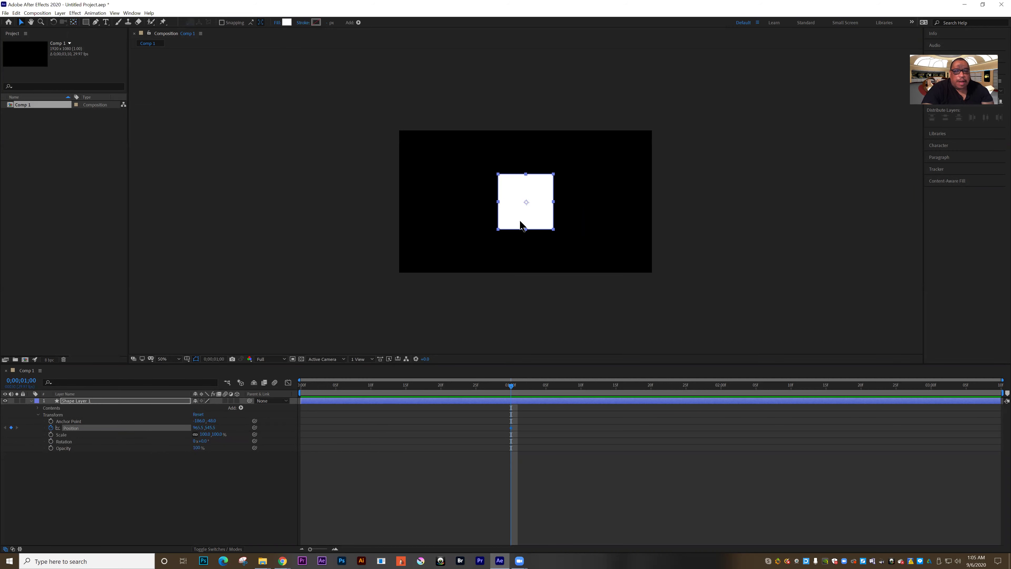
left_click_drag(520, 223, 525, 314)
Undo the trial move, then at 0;00 drag the square just below the frame's bottom edge
key("ctrl+z")
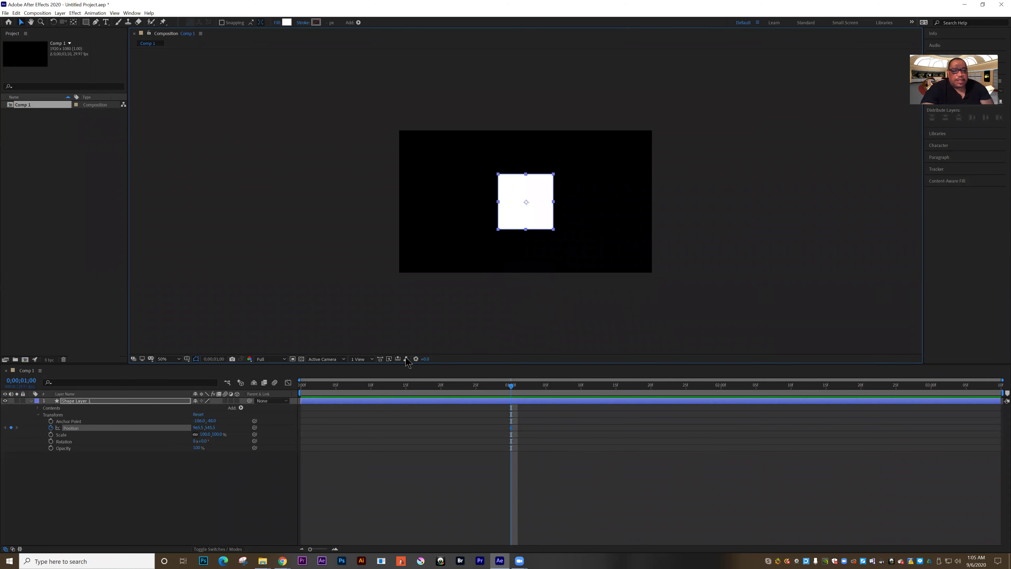
left_click_drag(499, 391, 299, 391)
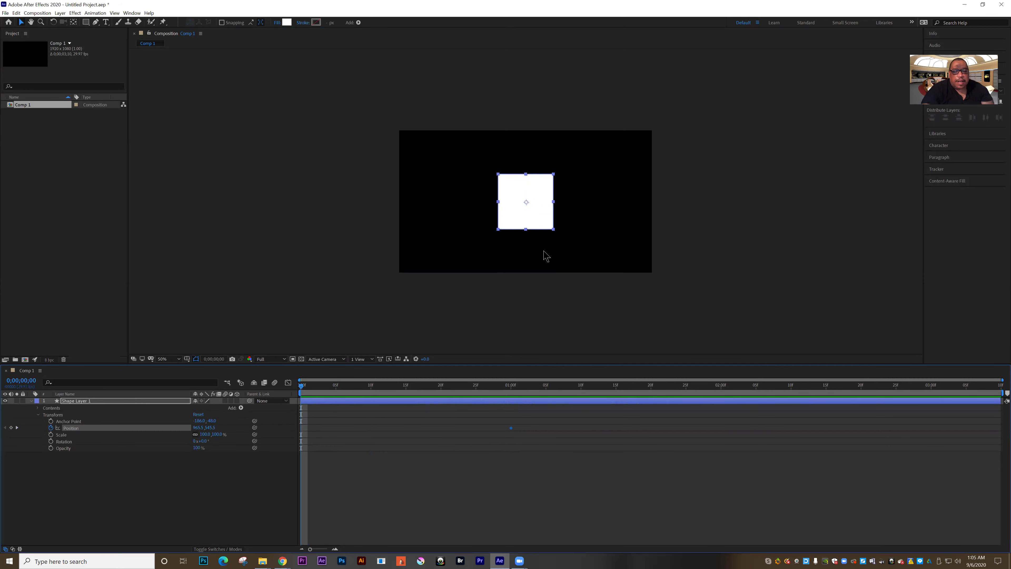
left_click_drag(526, 226, 411, 187)
left_click_drag(485, 227, 531, 323)
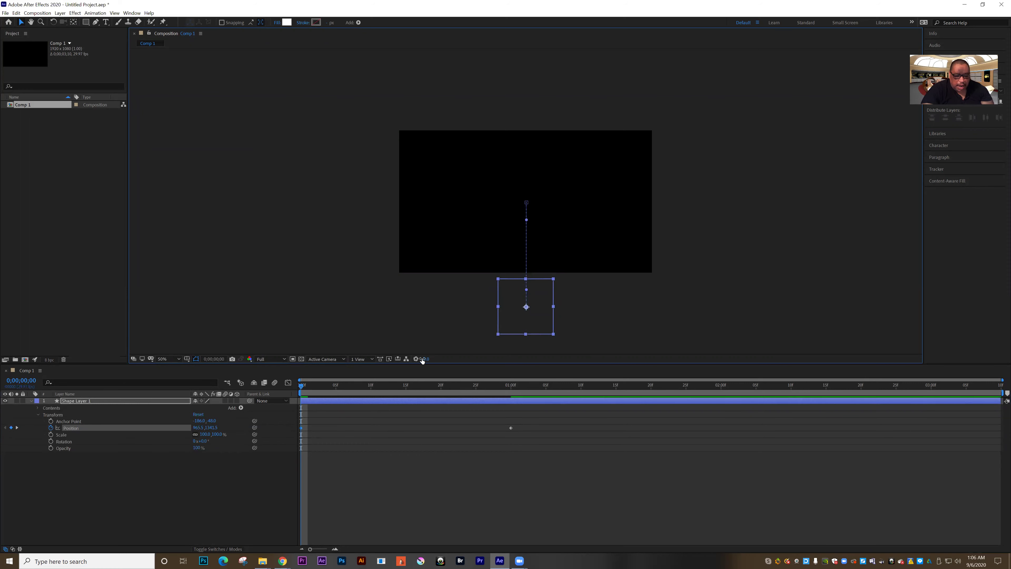
Preview the rise, trim the work area end to about 1;05, and replay it from the start
key("space")
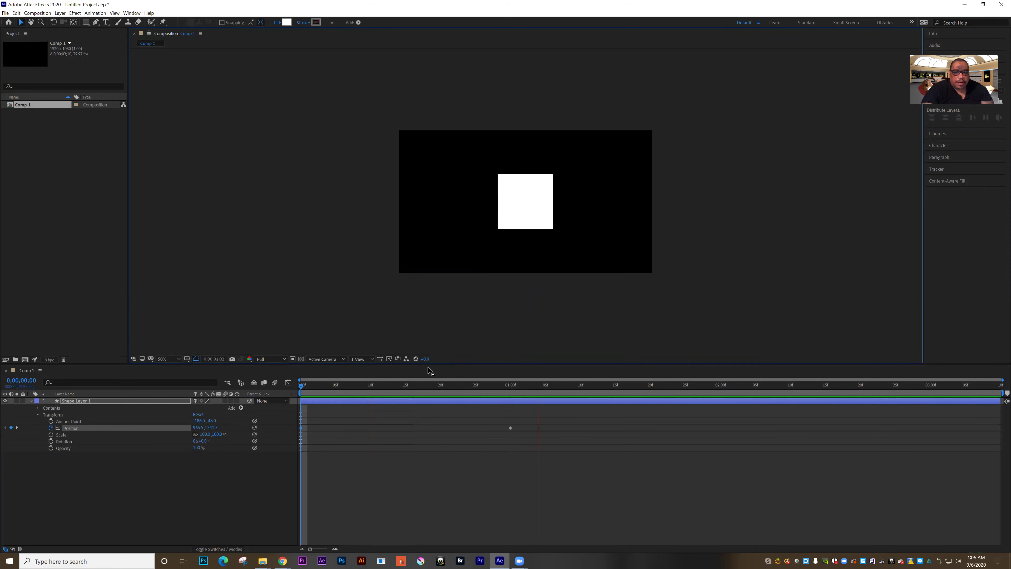
key("space")
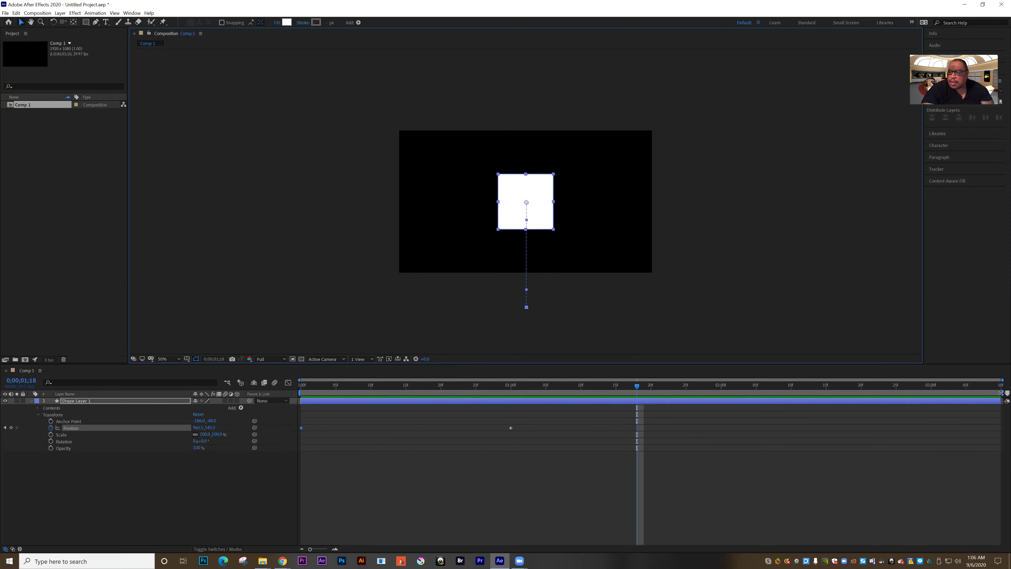
left_click_drag(1001, 393, 537, 403)
key("space")
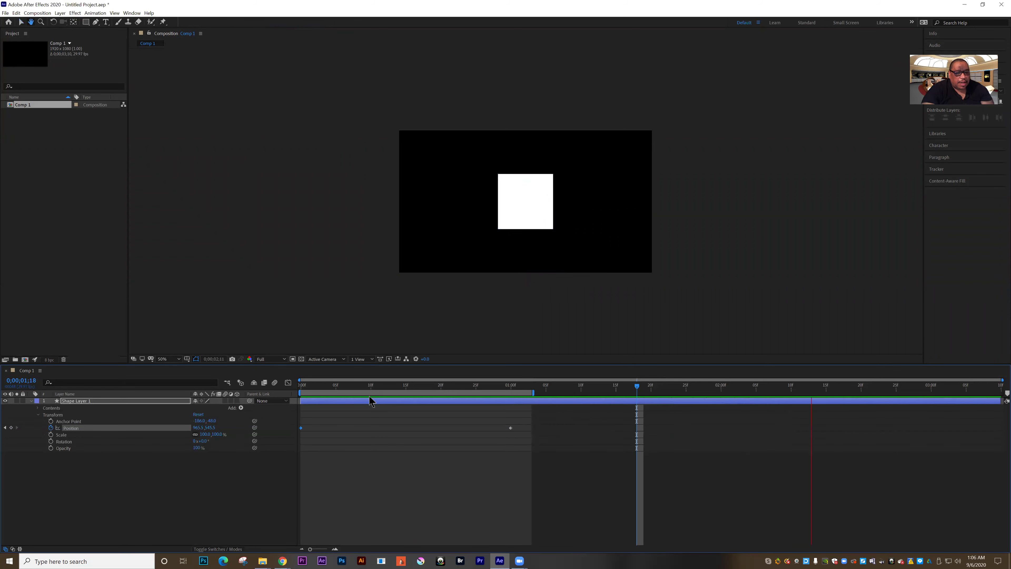
key("space")
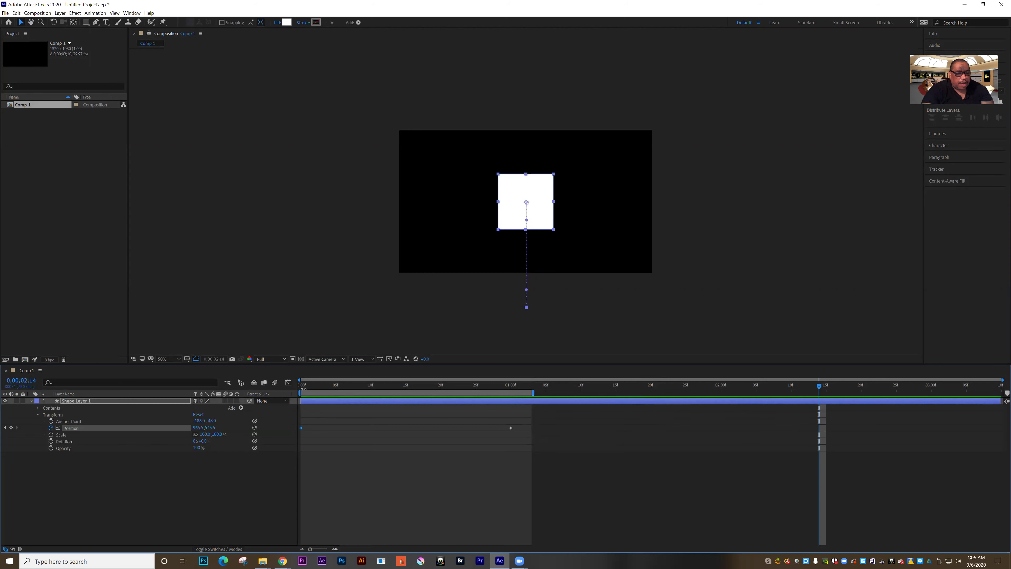
key("space")
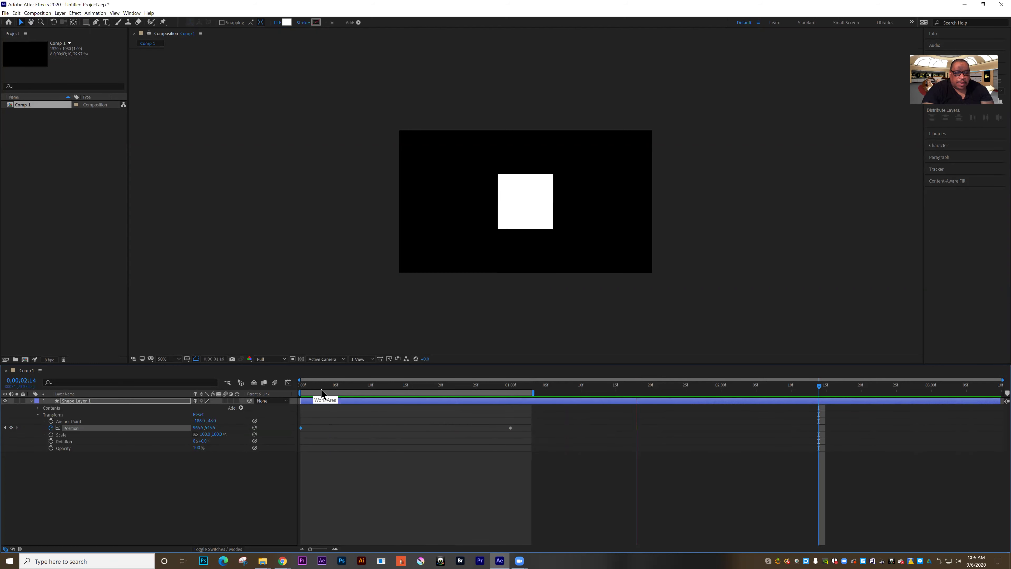
key("space")
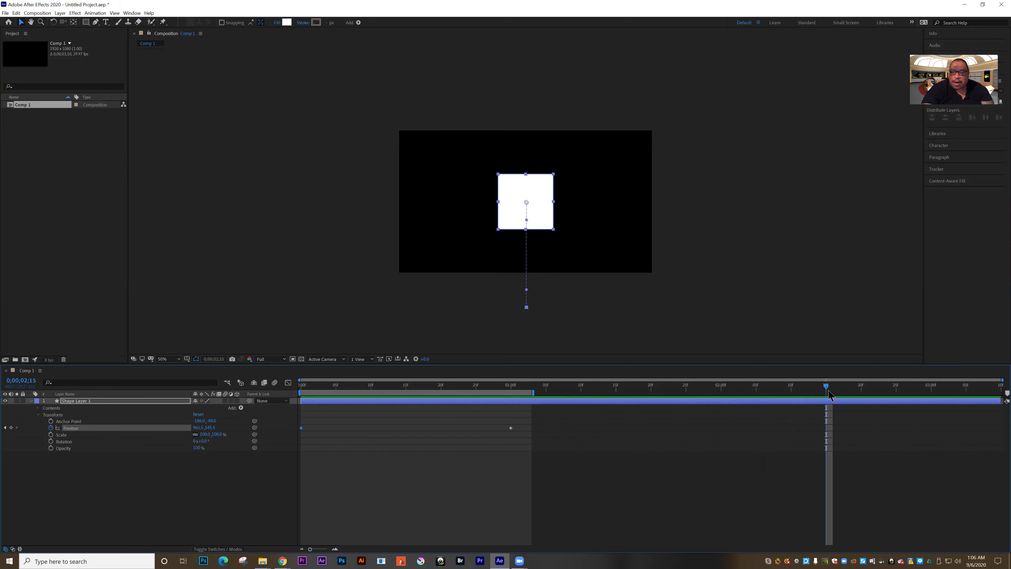
left_click_drag(829, 394, 308, 415)
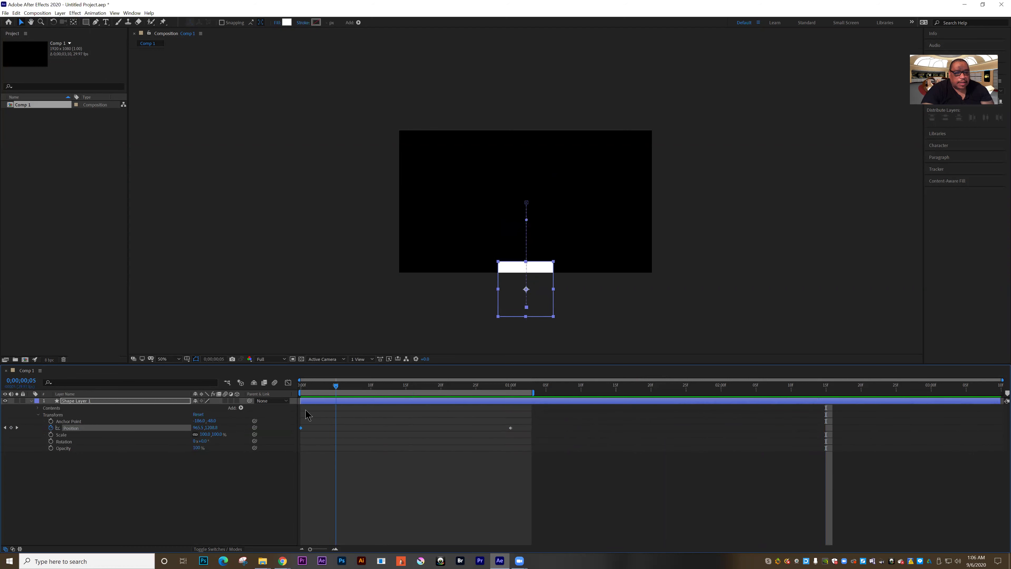
key("space")
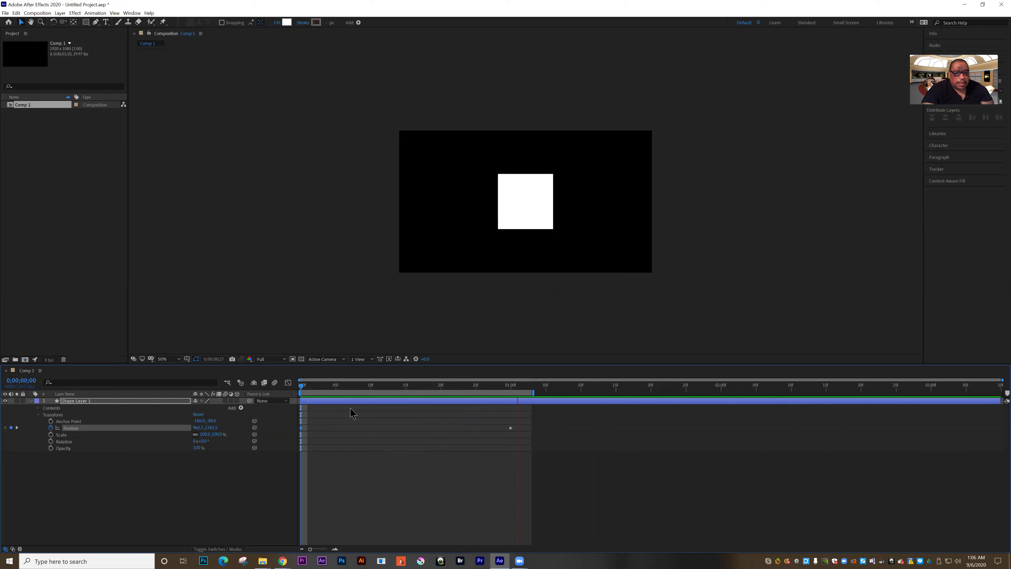
key("space")
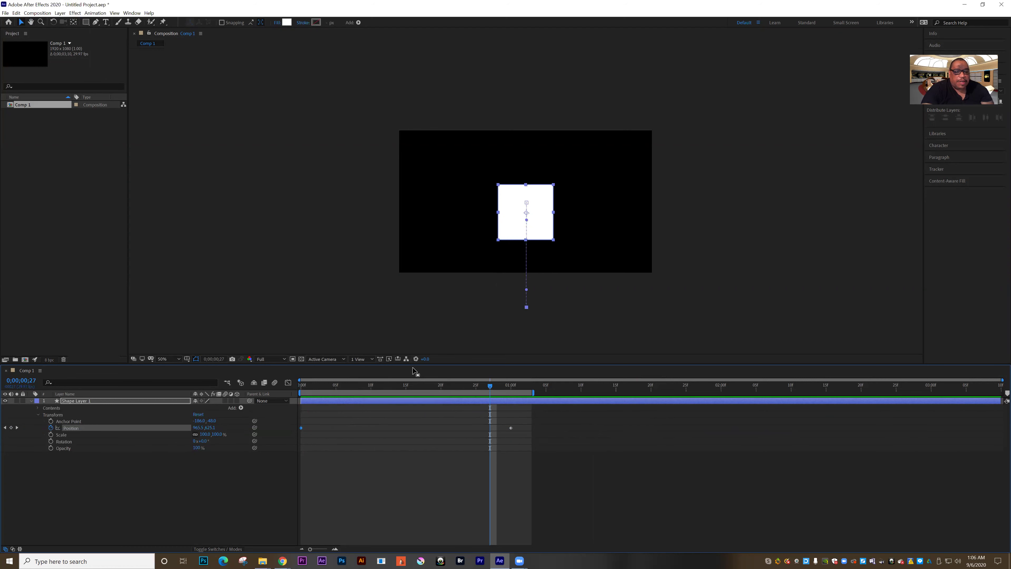
Key Scale at 100% at 1;00, then set it to 50% at time zero
left_click_drag(492, 389, 511, 415)
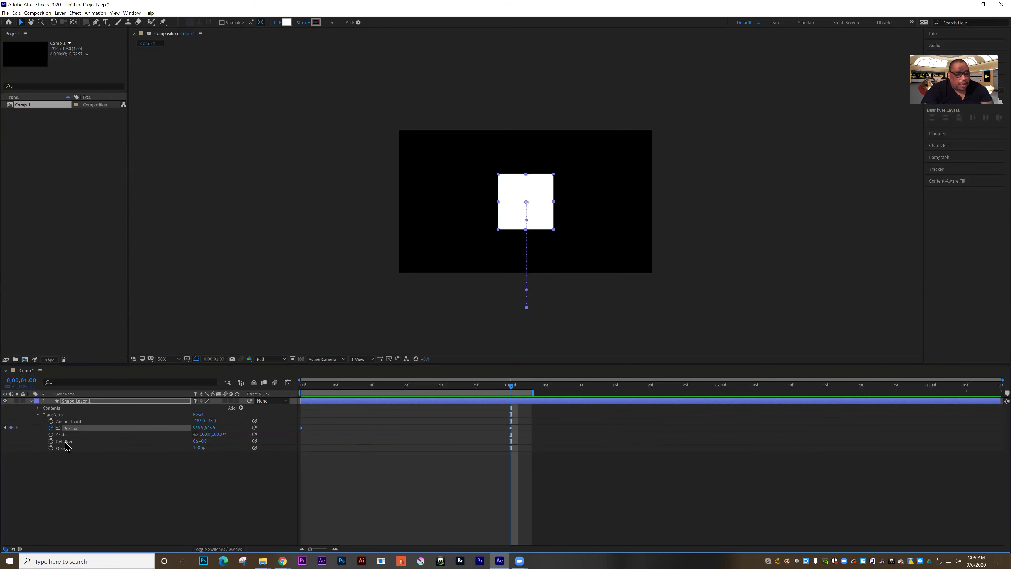
left_click(51, 434)
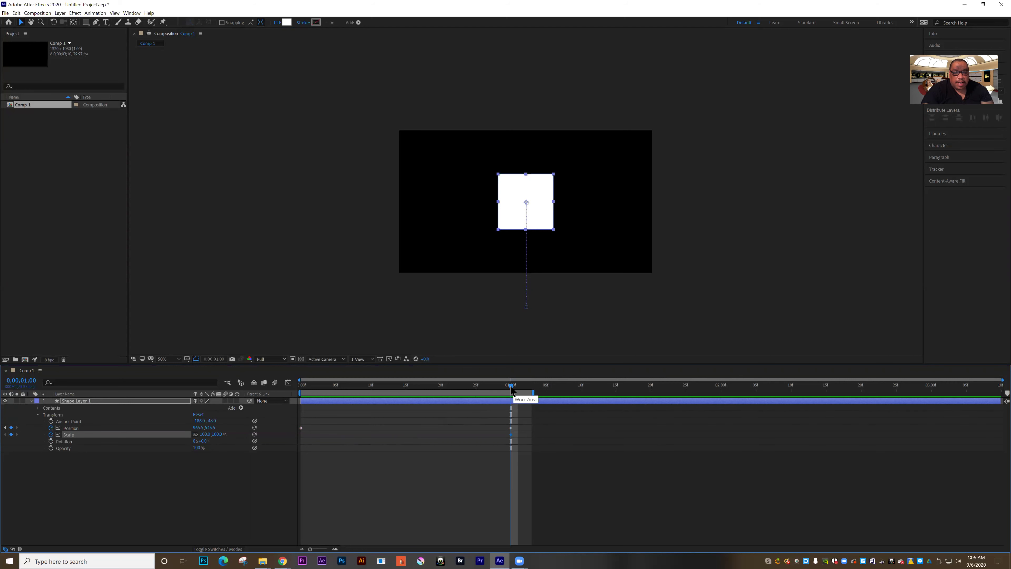
left_click_drag(514, 389, 291, 408)
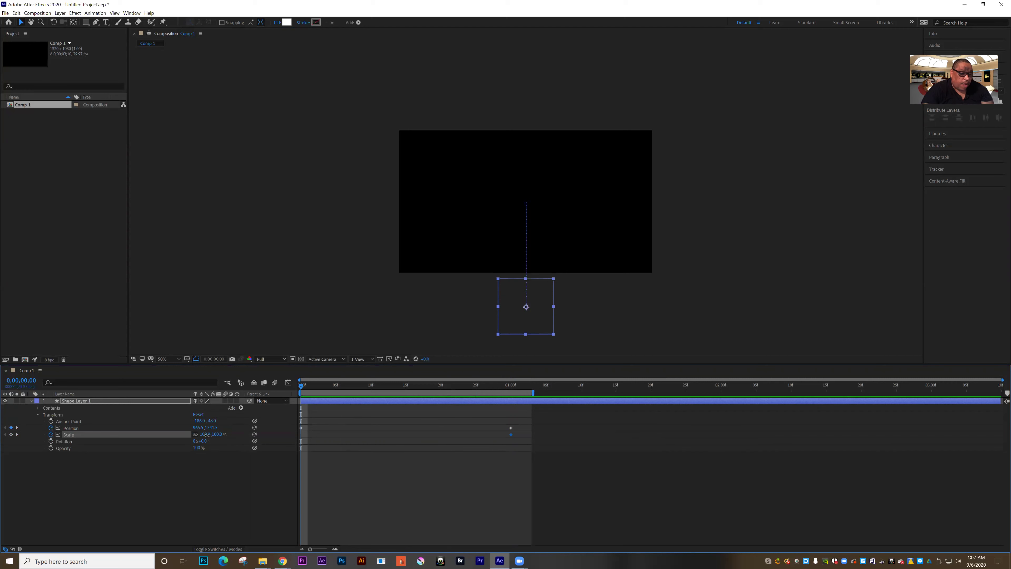
left_click_drag(207, 434, 187, 434)
left_click(215, 435)
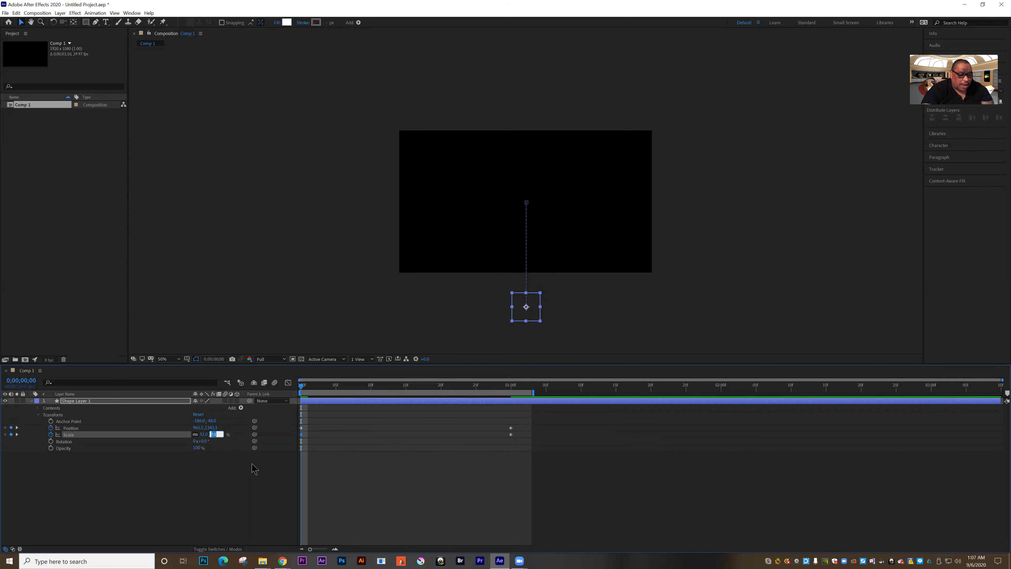
type("50")
key("Return")
left_click(207, 480)
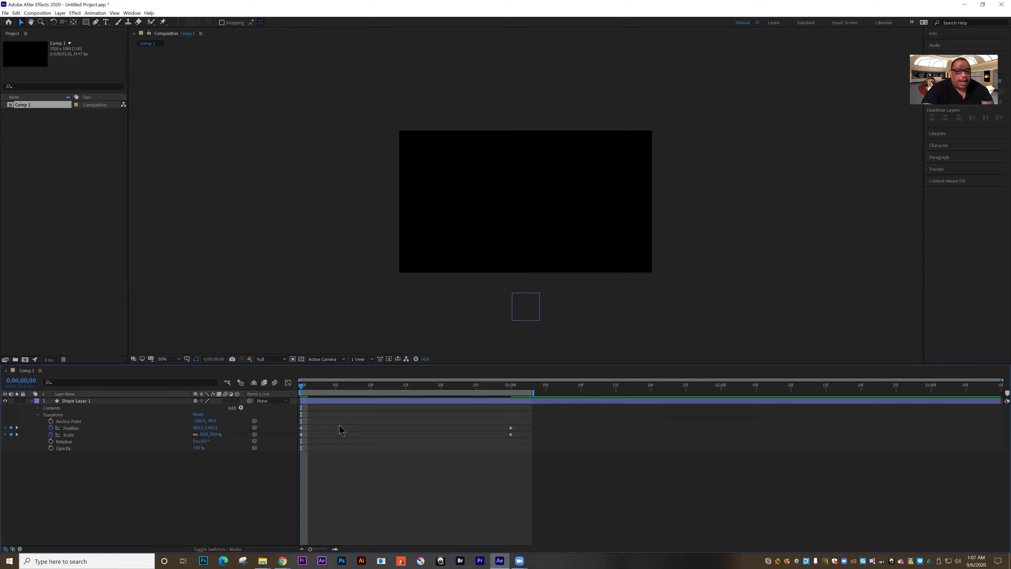
mouse_move(303, 389)
left_mouse_down()
mouse_move(505, 404)
mouse_move(298, 407)
left_mouse_up()
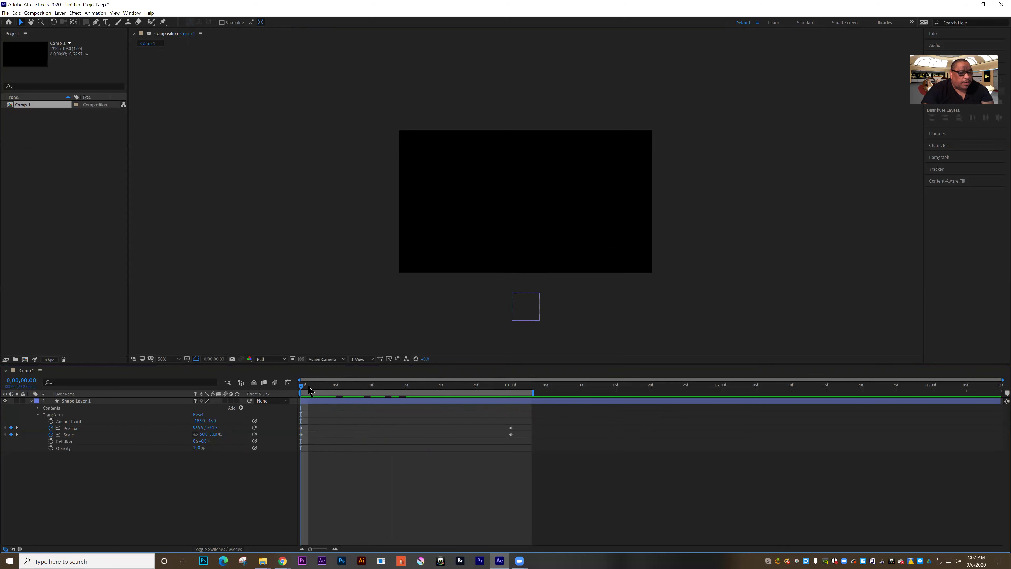
left_click_drag(303, 389, 513, 389)
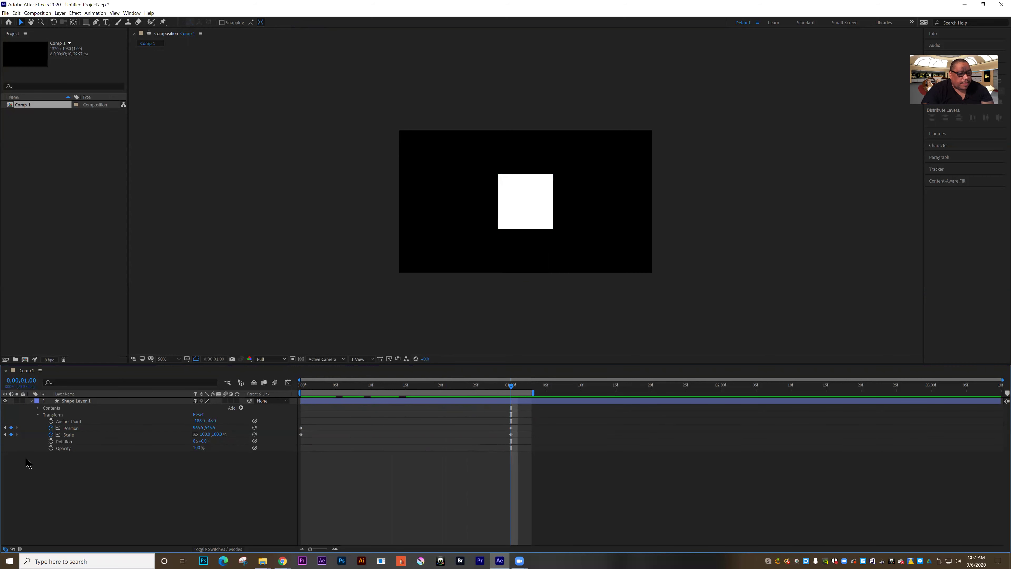
Key Rotation at 0° at 1;00, set it to 90° at 0;00, and scrub through the turn
left_click(51, 442)
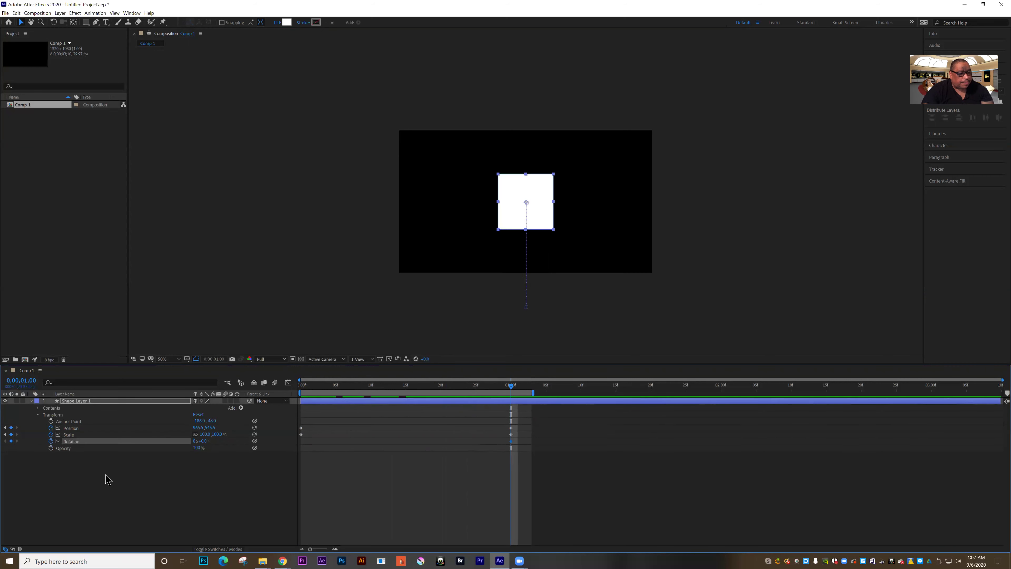
left_click_drag(514, 388, 292, 405)
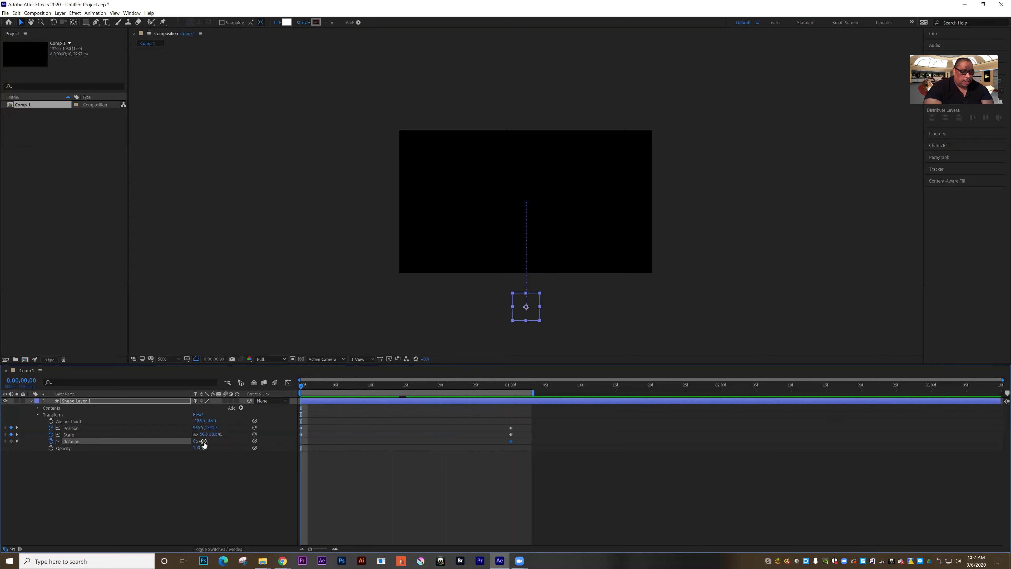
left_click(204, 442)
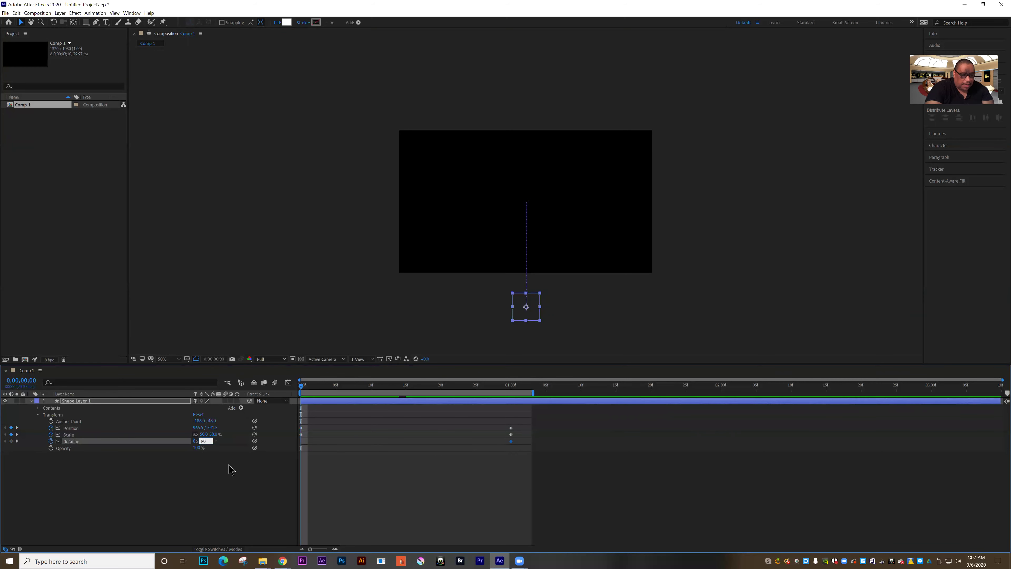
type("90")
key("Return")
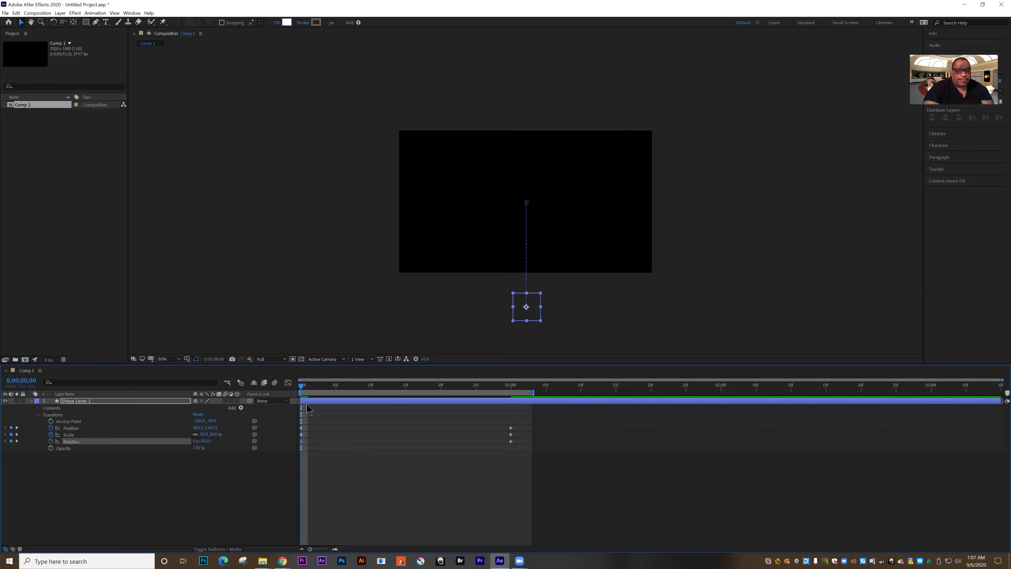
left_click_drag(340, 396, 500, 408)
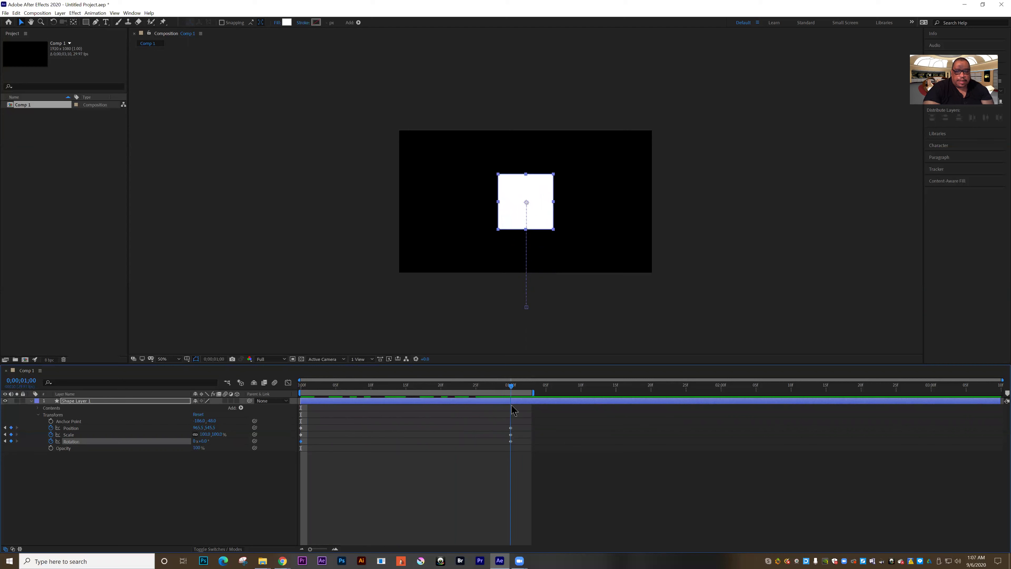
left_click_drag(513, 408, 294, 411)
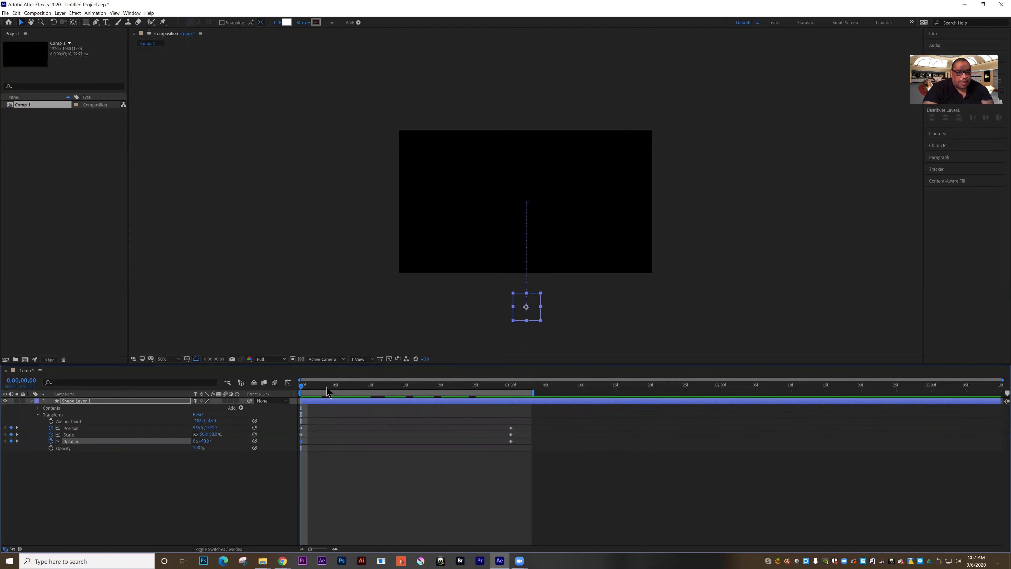
key("space")
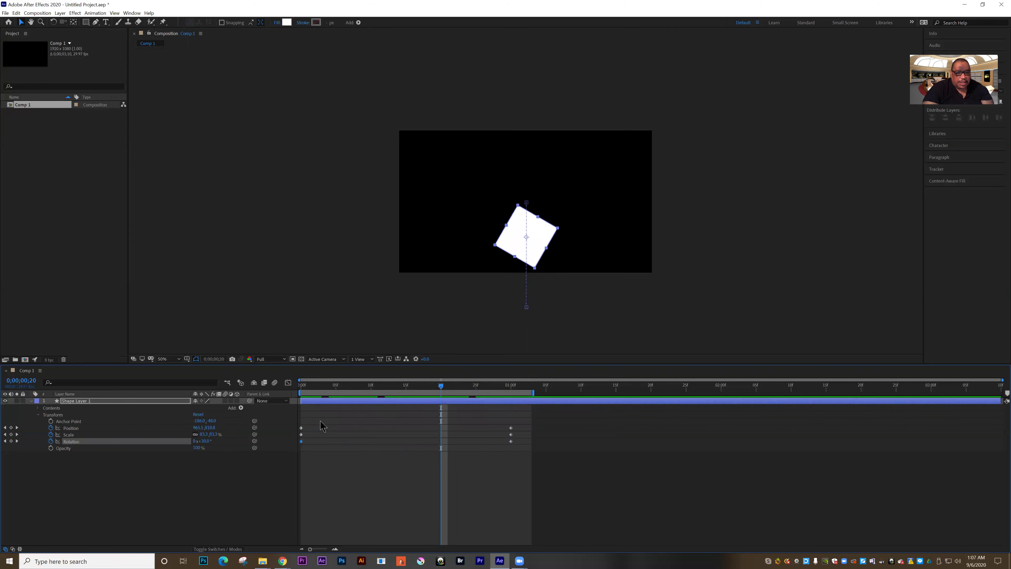
mouse_move(301, 441)
left_mouse_down()
mouse_move(445, 442)
mouse_move(304, 450)
left_mouse_up()
left_click_drag(441, 386, 420, 387)
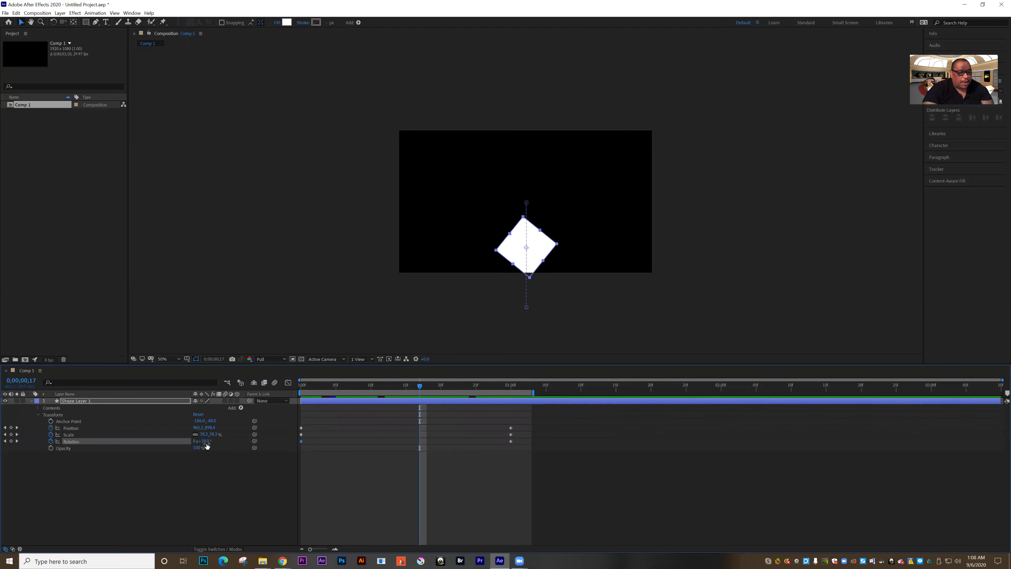
left_click_drag(206, 441, 300, 448)
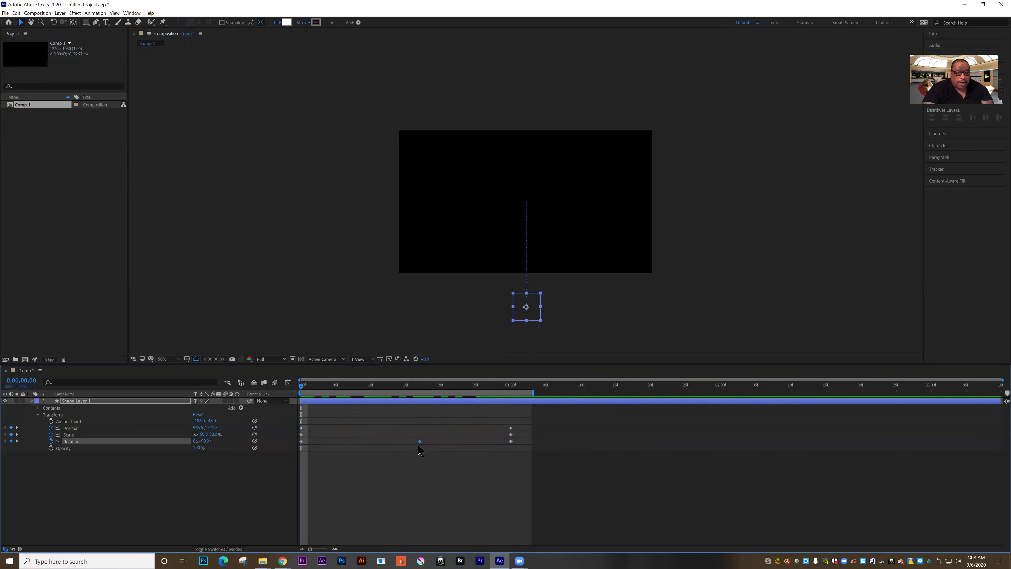
left_click(420, 457)
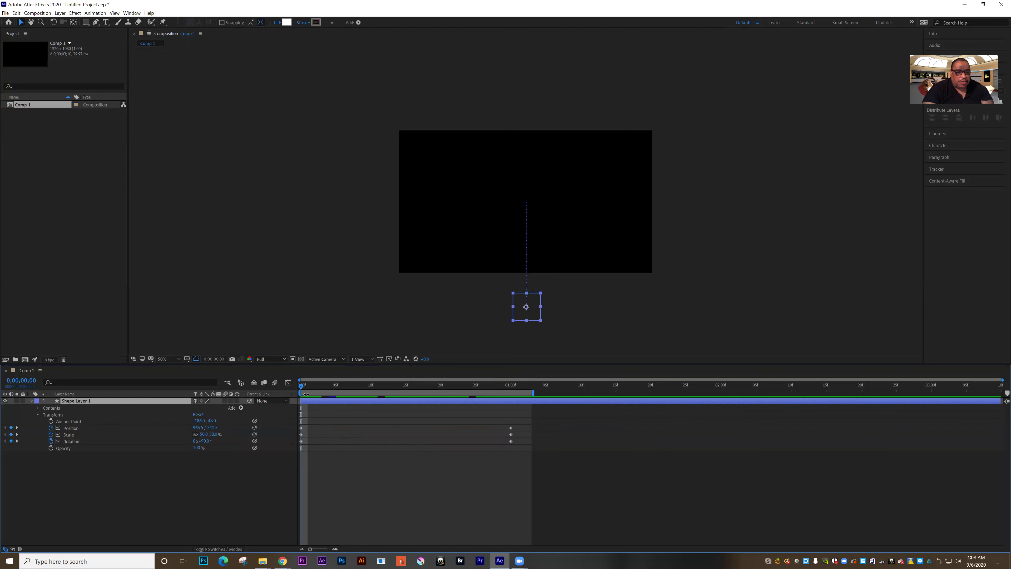
left_click_drag(303, 389, 253, 416)
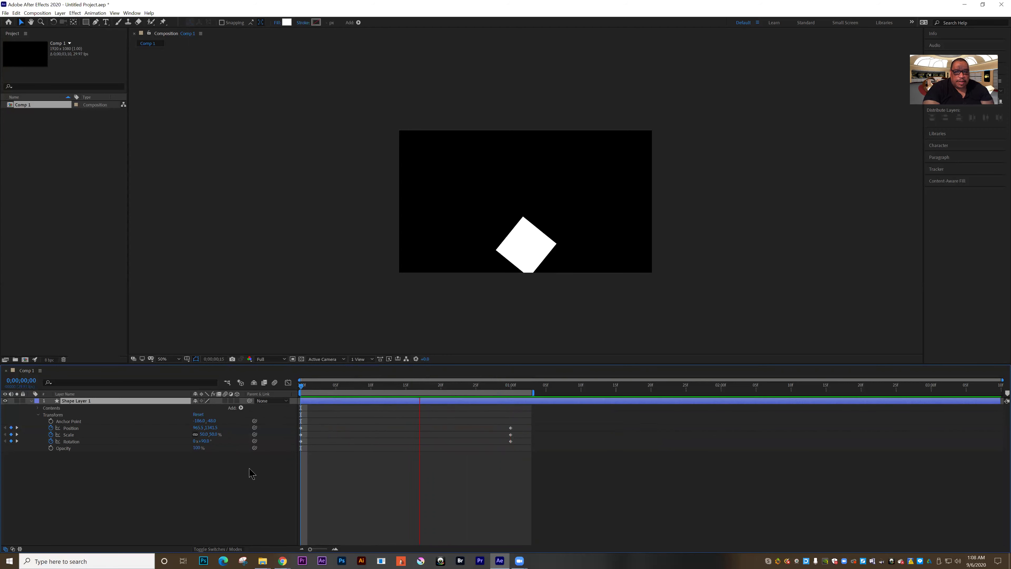
key("space")
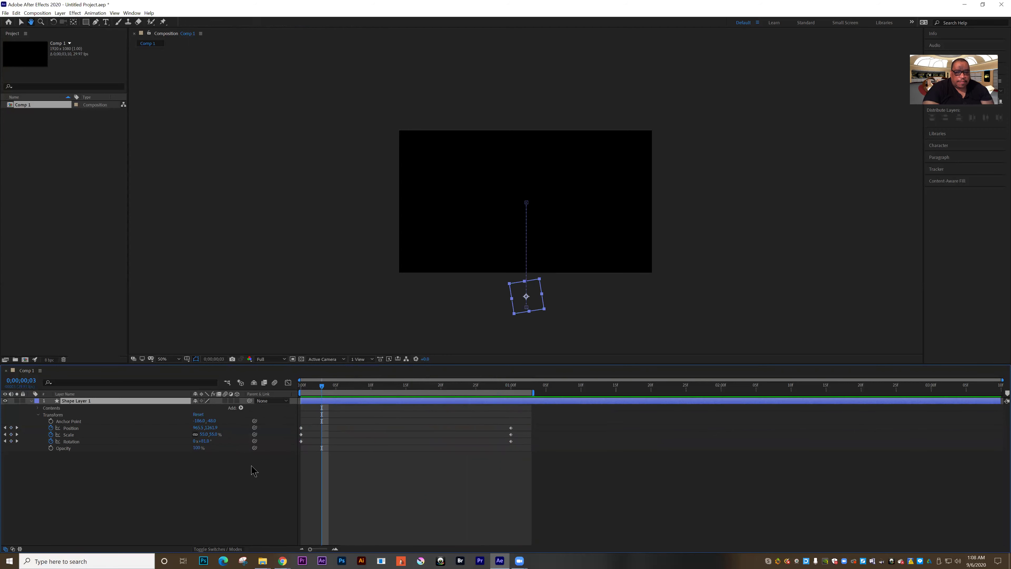